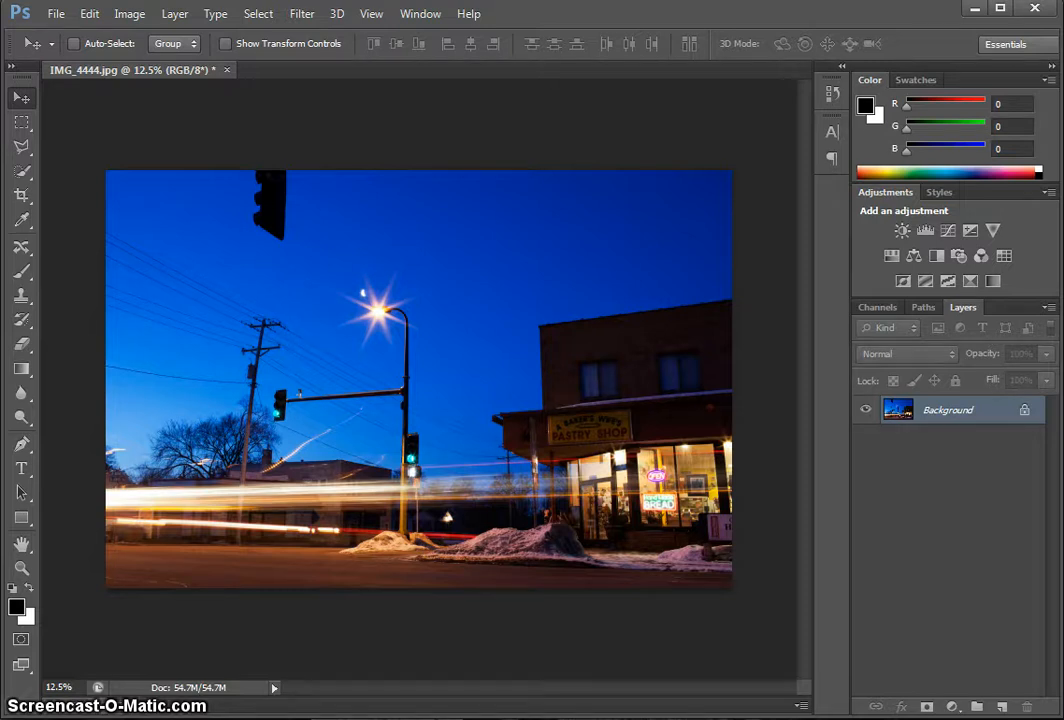
# Step: Add a Black & White adjustment layer with the Default preset above the Background, and close its properties
pyautogui.click(952, 706)
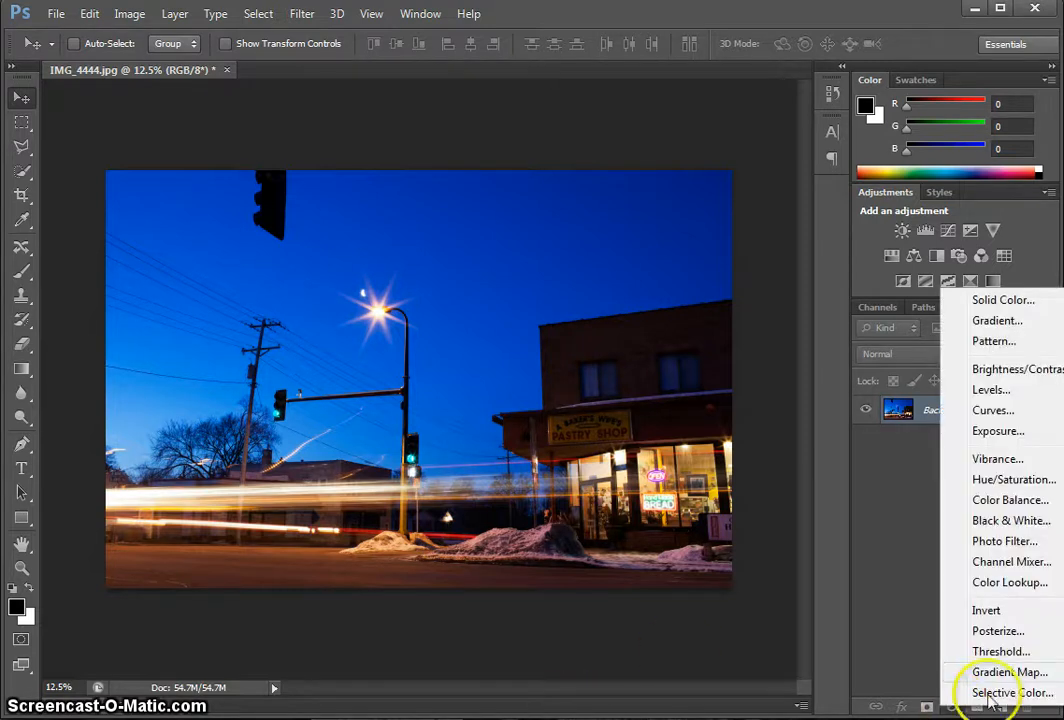
pyautogui.click(1029, 522)
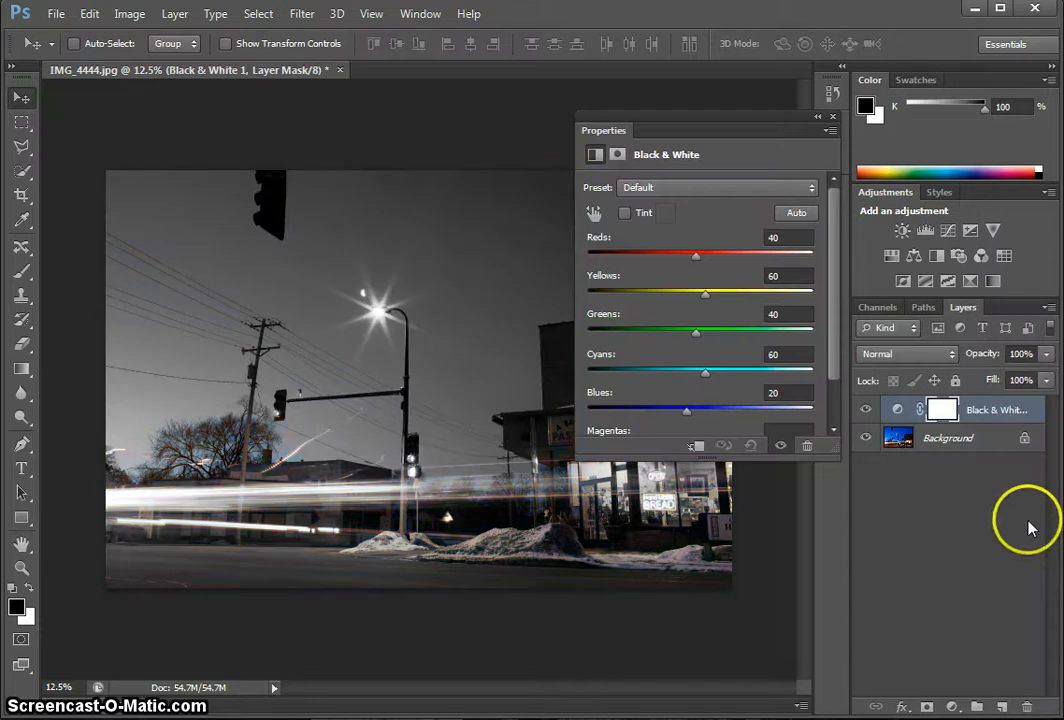
pyautogui.click(832, 94)
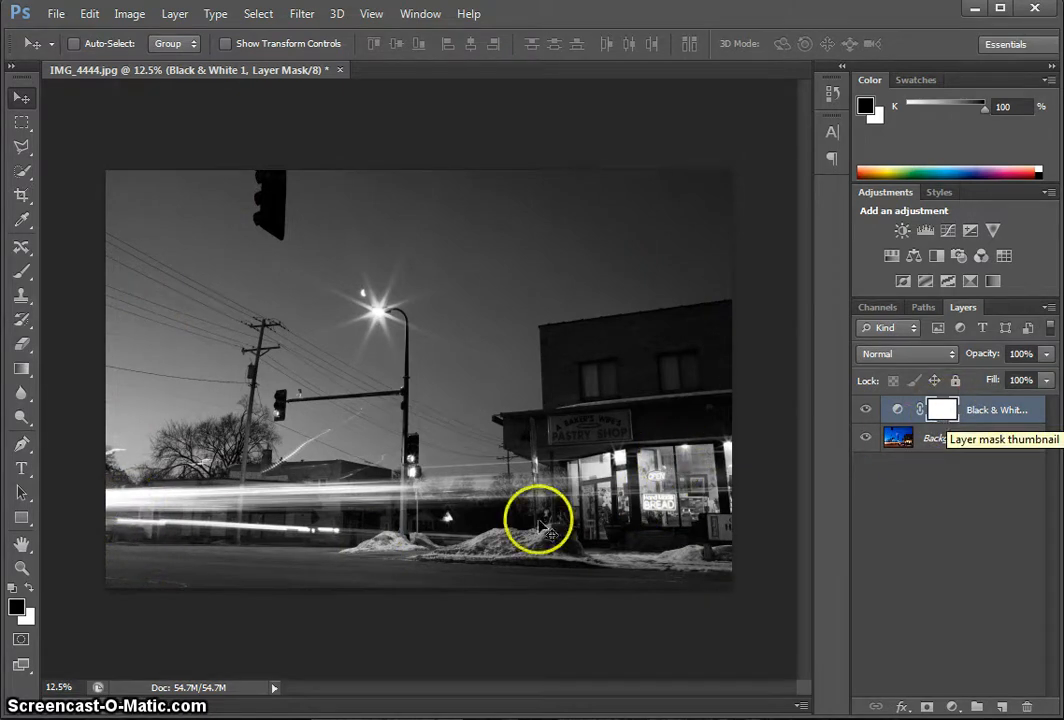
# Step: Target the Black & White layer's mask and ready the Brush tool with black as foreground and white as background colour
pyautogui.click(948, 416)
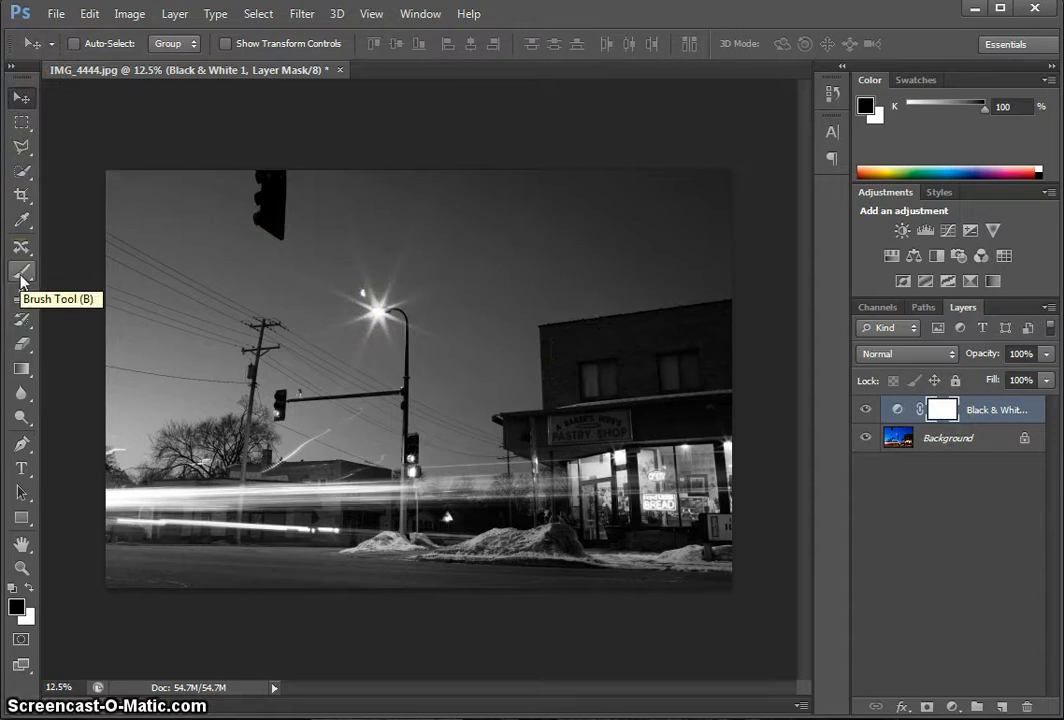
pyautogui.moveTo(20, 279); pyautogui.dragTo(99, 269)
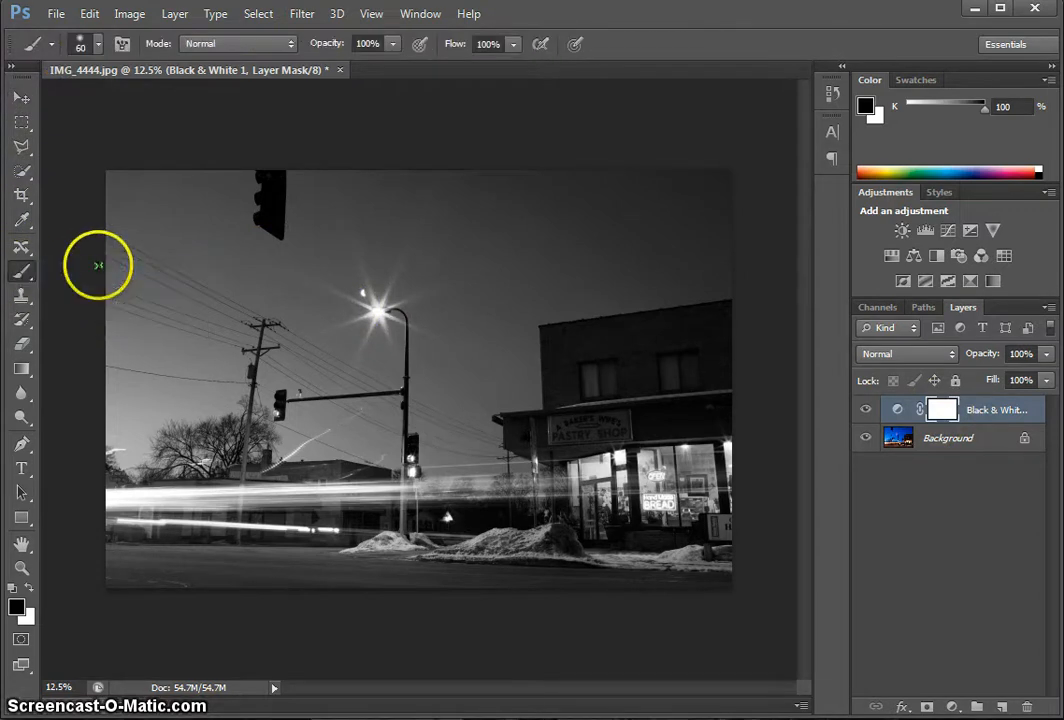
pyautogui.click(12, 589)
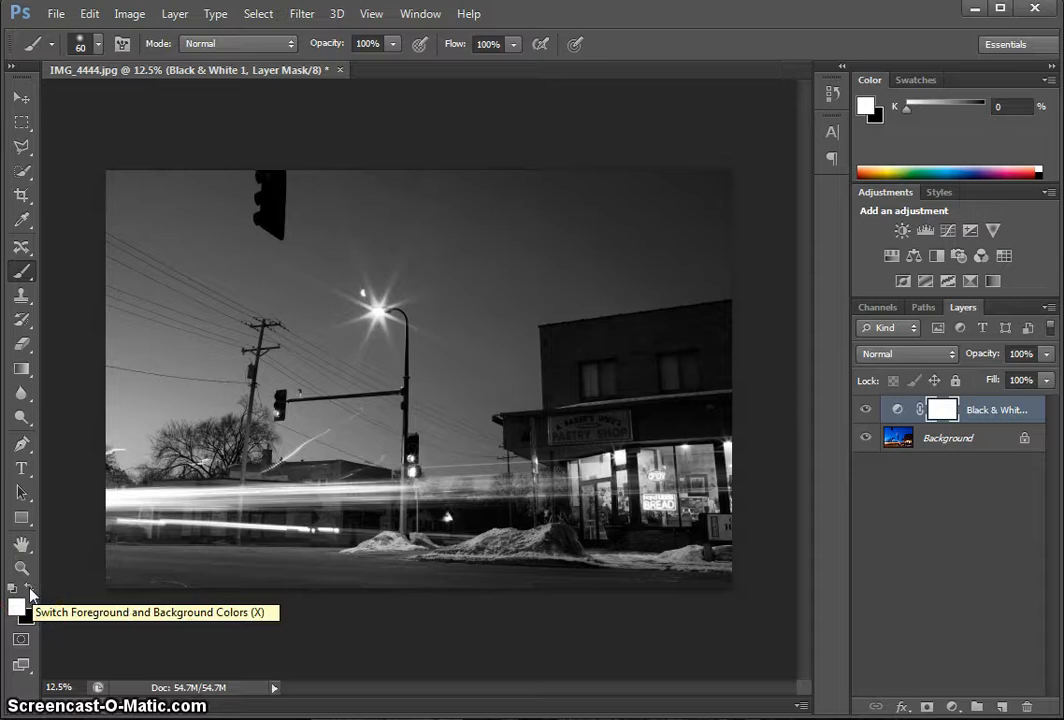
pyautogui.click(30, 594)
pyautogui.click(30, 594)
pyautogui.click(30, 594)
pyautogui.click(30, 594)
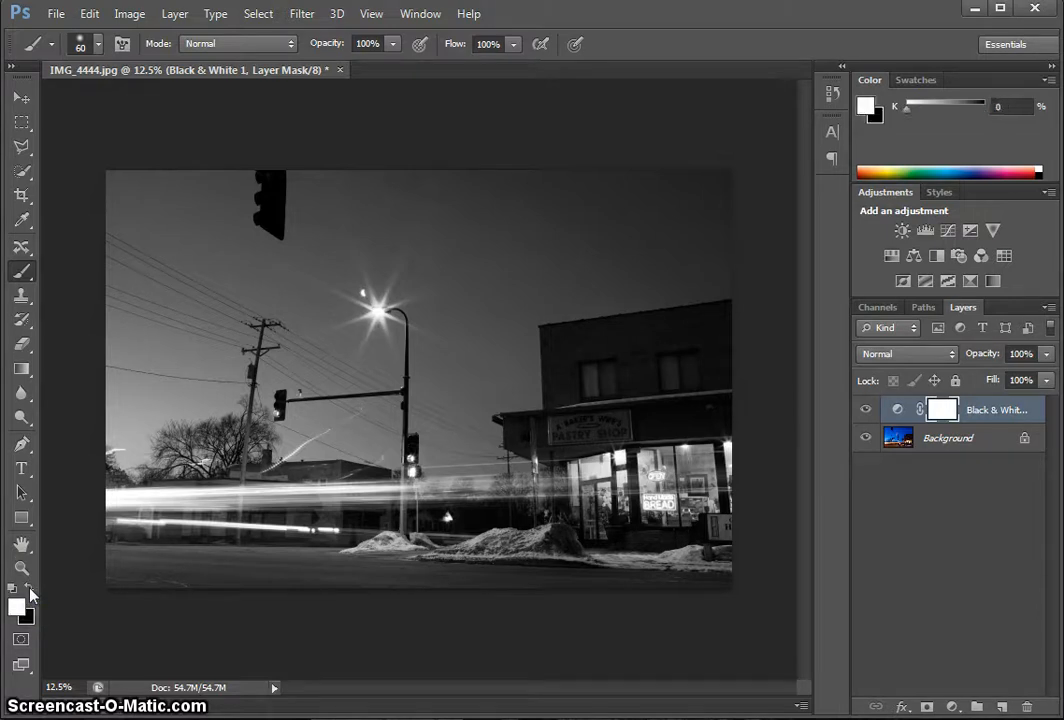
pyautogui.click(30, 594)
pyautogui.click(30, 594)
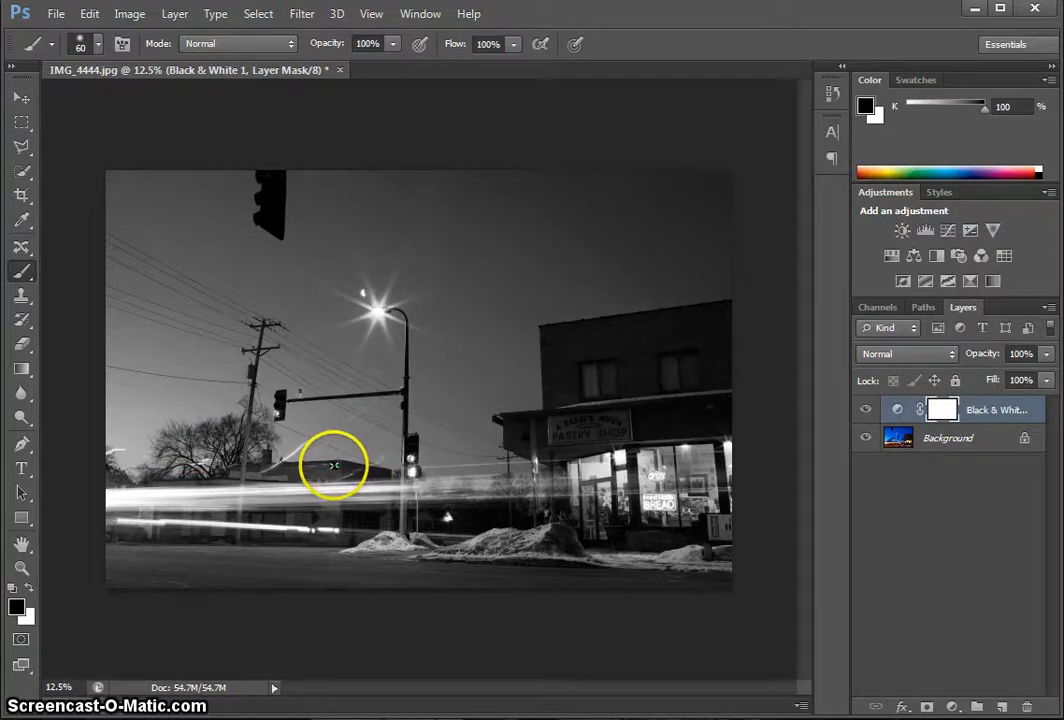
# Step: Paint black on the mask with a 1200 px brush over the street, light trails and pastry shop building to restore their colour
pyautogui.press(']')
pyautogui.press(']')
pyautogui.press(']')
pyautogui.press(']')
pyautogui.press(']')
pyautogui.press(']')
pyautogui.press(']')
pyautogui.press(']')
pyautogui.press(']')
pyautogui.press(']')
pyautogui.press(']')
pyautogui.press(']')
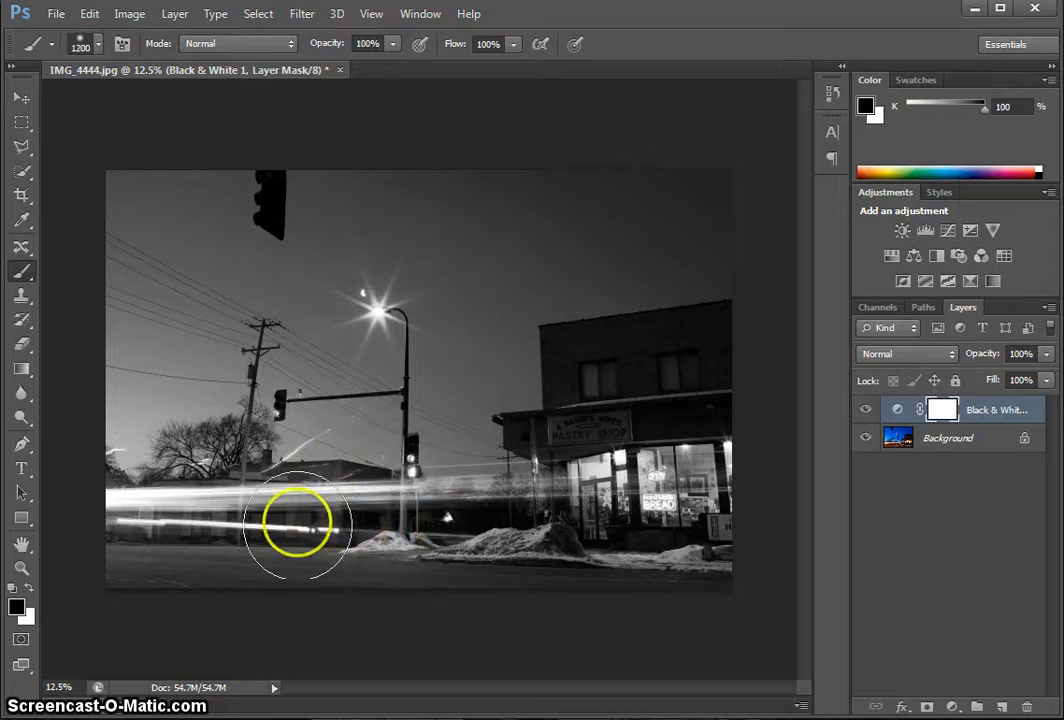
pyautogui.click(139, 539)
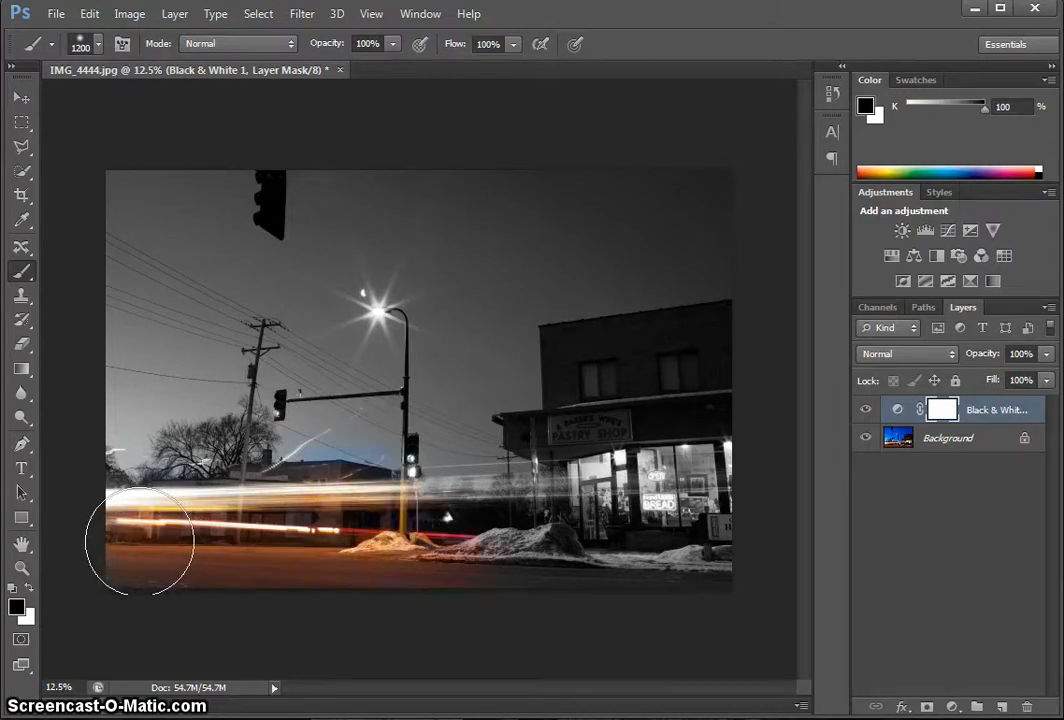
pyautogui.moveTo(139, 539)
pyautogui.mouseDown()
pyautogui.moveTo(518, 583)
pyautogui.moveTo(613, 581)
pyautogui.moveTo(558, 581)
pyautogui.moveTo(621, 557)
pyautogui.moveTo(637, 487)
pyautogui.moveTo(609, 472)
pyautogui.moveTo(638, 536)
pyautogui.moveTo(664, 438)
pyautogui.moveTo(690, 405)
pyautogui.moveTo(706, 570)
pyautogui.moveTo(646, 395)
pyautogui.moveTo(574, 358)
pyautogui.moveTo(569, 400)
pyautogui.mouseUp()
# Step: Reduce the brush to 250 px and paint black on the mask over the near corner of the shop's awning and its sign
pyautogui.press('[')
pyautogui.press('[')
pyautogui.press('[')
pyautogui.press('[')
pyautogui.press('[')
pyautogui.press('[')
pyautogui.press('[')
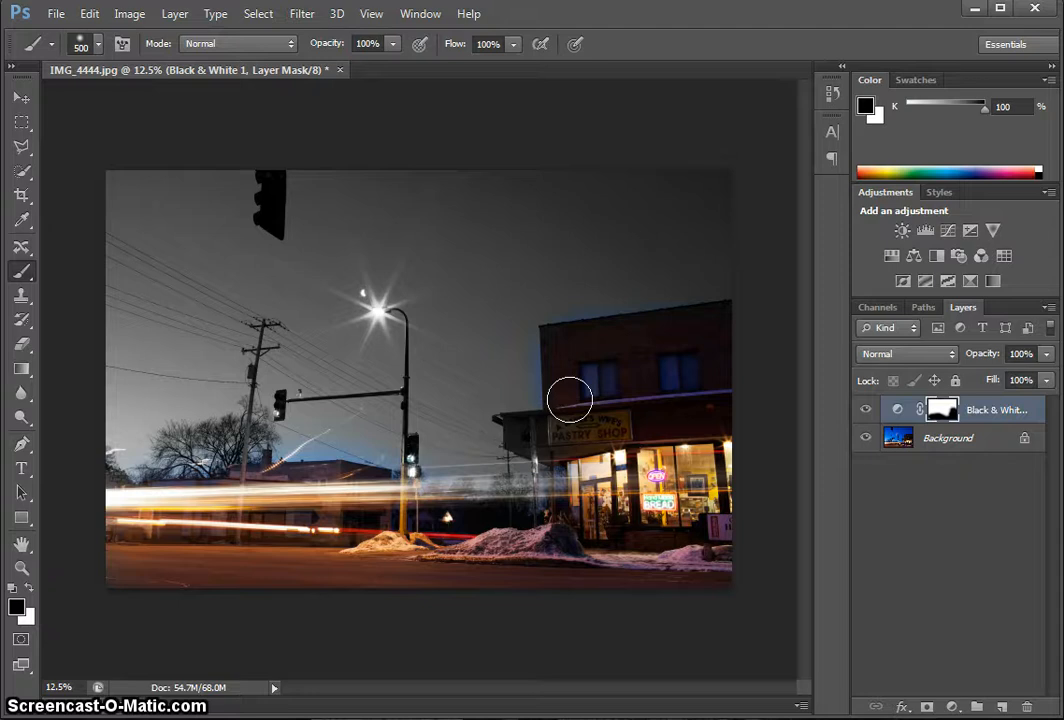
pyautogui.press('[')
pyautogui.press('[')
pyautogui.press('[')
pyautogui.moveTo(548, 422)
pyautogui.mouseDown()
pyautogui.moveTo(518, 432)
pyautogui.moveTo(513, 423)
pyautogui.moveTo(517, 437)
pyautogui.moveTo(559, 458)
pyautogui.mouseUp()
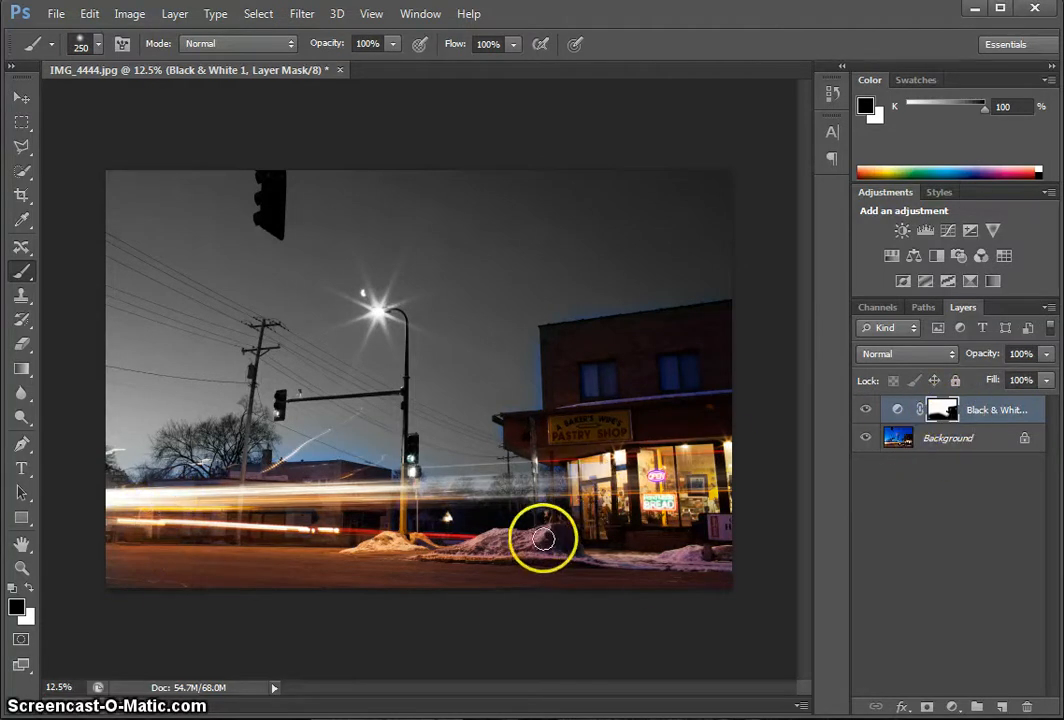
# Step: Paint white on the mask over the bluish sky above the distant building and beside the shop to return it to grey
pyautogui.click(29, 587)
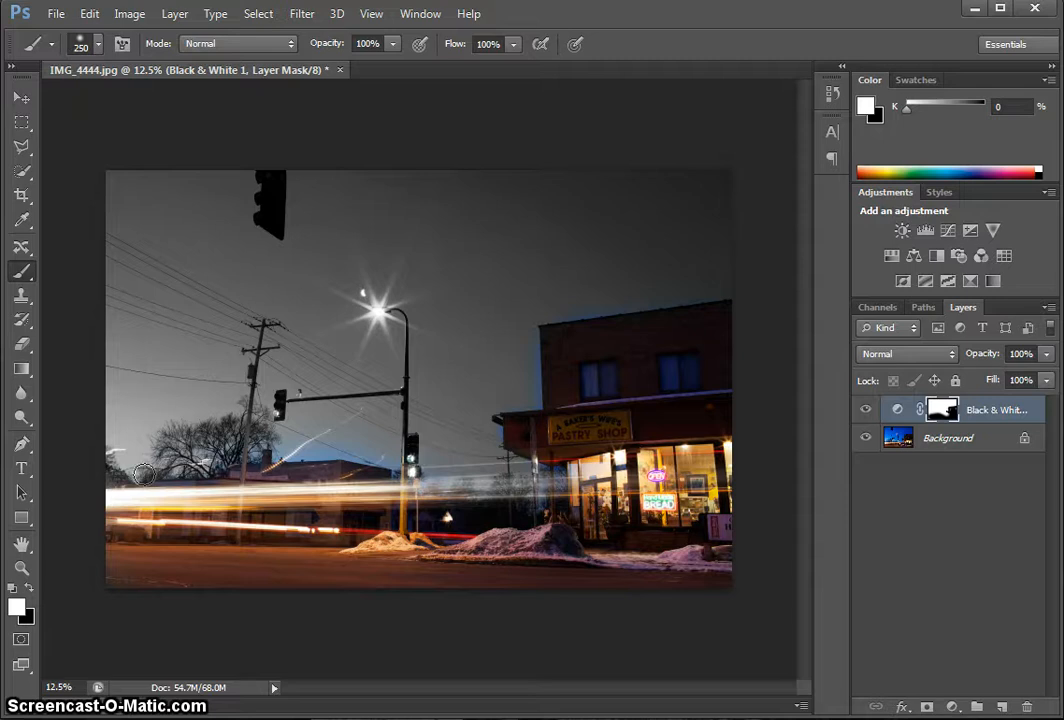
pyautogui.moveTo(270, 442); pyautogui.dragTo(335, 451)
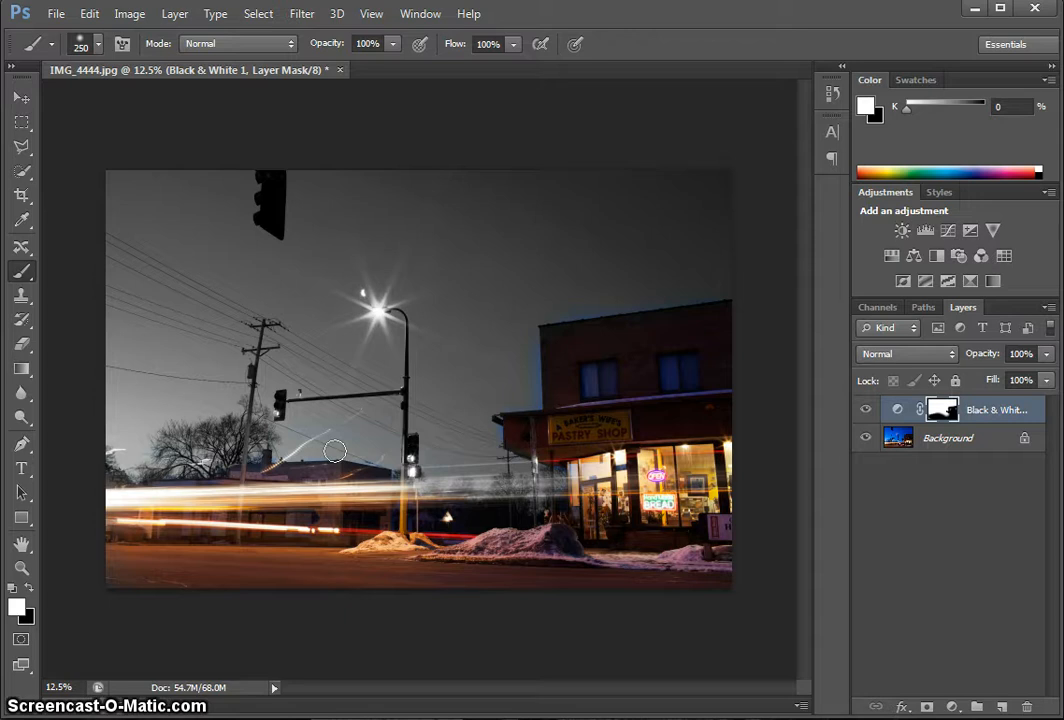
pyautogui.moveTo(480, 432)
pyautogui.mouseDown()
pyautogui.moveTo(525, 387)
pyautogui.moveTo(531, 398)
pyautogui.moveTo(527, 337)
pyautogui.moveTo(525, 353)
pyautogui.mouseUp()
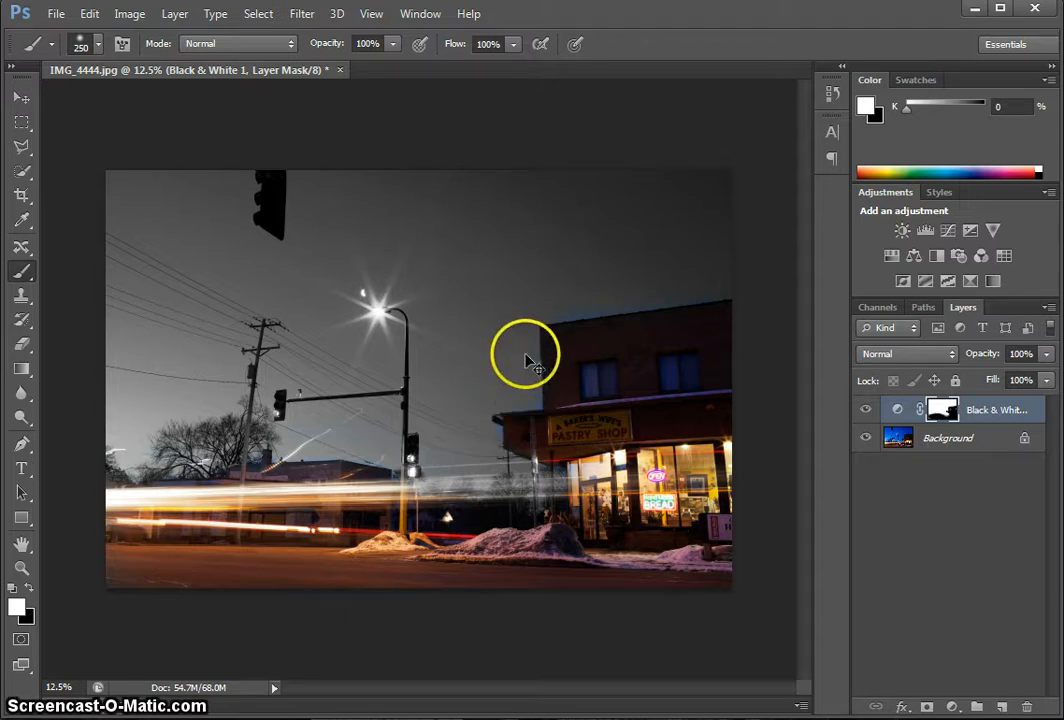
# Step: Reduce the brush to 70 px and paint white along the shop's awning edge and brick wall to remove the blue fringe
pyautogui.scroll(3, 525, 358)
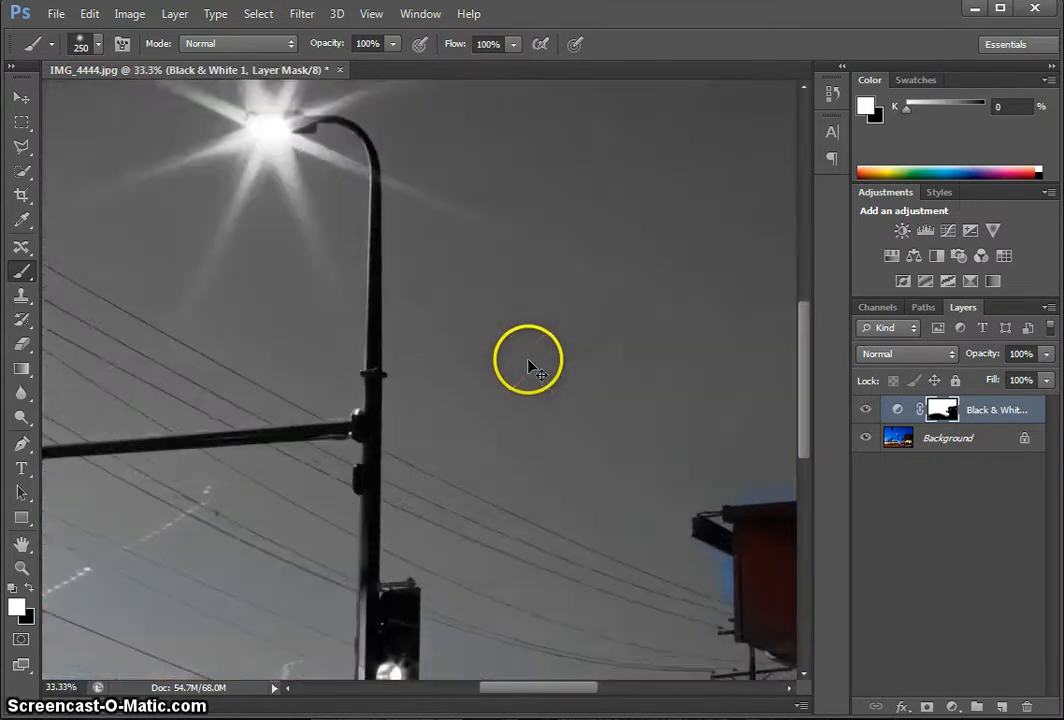
pyautogui.scroll(1, 530, 367)
pyautogui.moveTo(542, 375); pyautogui.dragTo(288, 368)
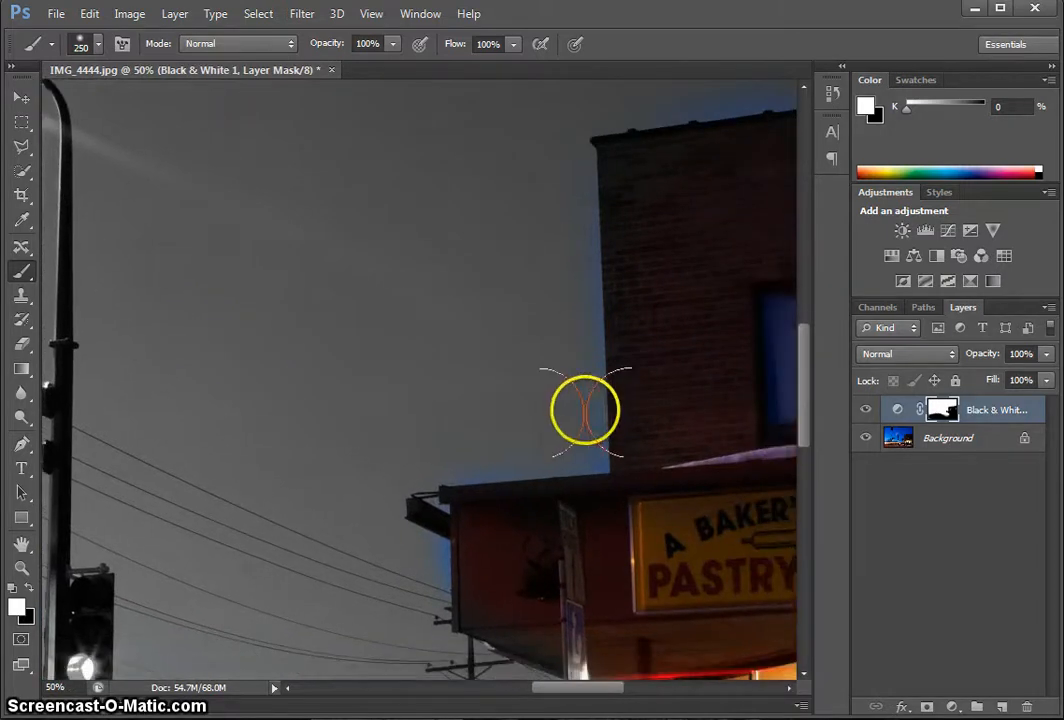
pyautogui.press('[')
pyautogui.press('[')
pyautogui.press('[')
pyautogui.press('[')
pyautogui.press('[')
pyautogui.press('[')
pyautogui.press('[')
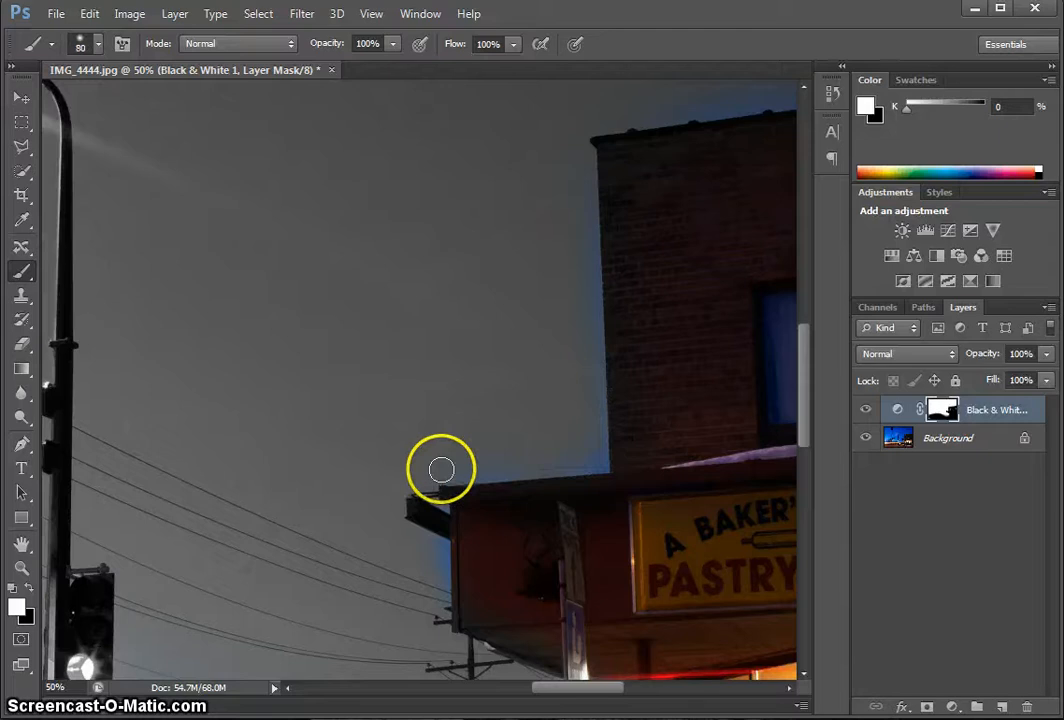
pyautogui.press('[')
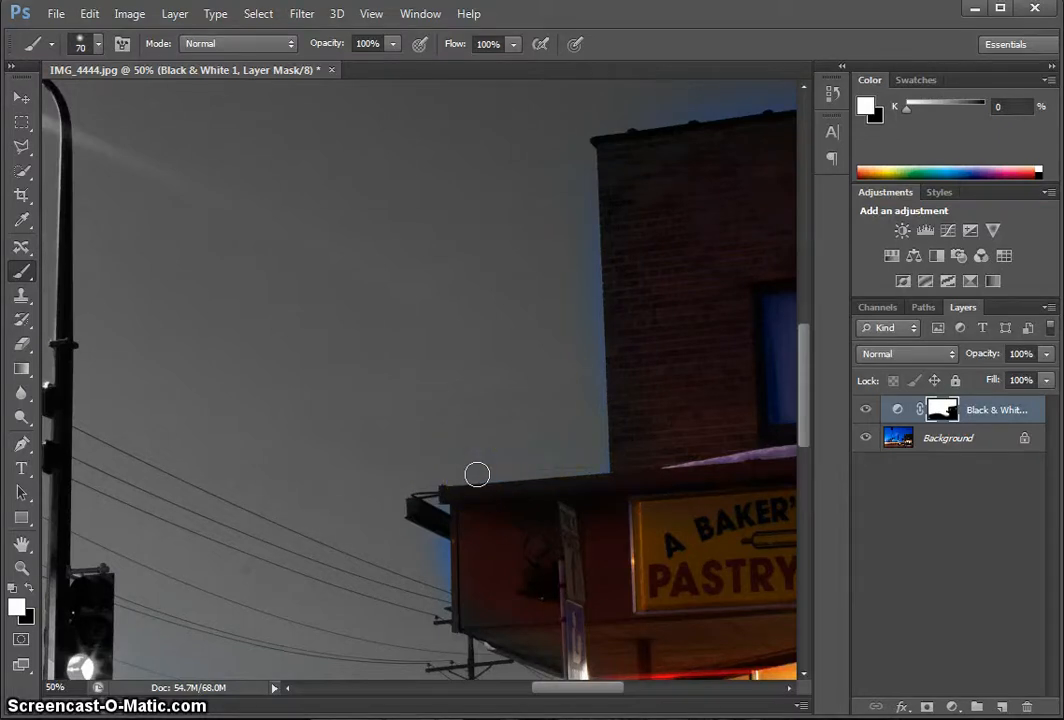
pyautogui.moveTo(582, 176)
pyautogui.mouseDown()
pyautogui.moveTo(582, 166)
pyautogui.moveTo(589, 254)
pyautogui.mouseUp()
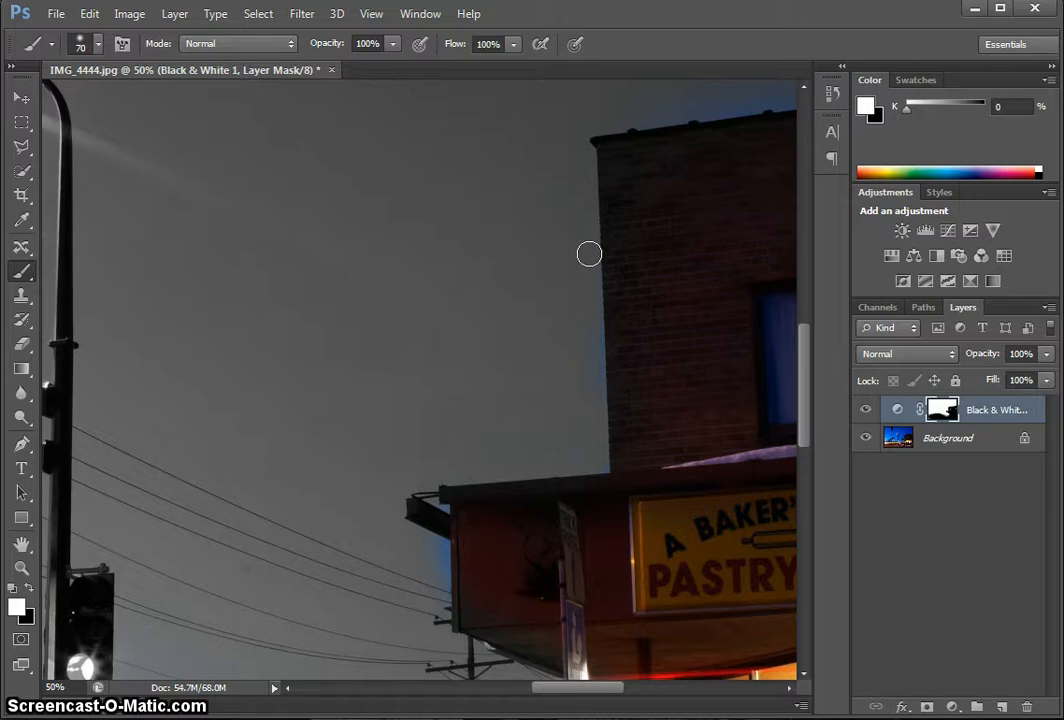
pyautogui.moveTo(428, 518)
pyautogui.mouseDown()
pyautogui.moveTo(418, 549)
pyautogui.moveTo(439, 556)
pyautogui.mouseUp()
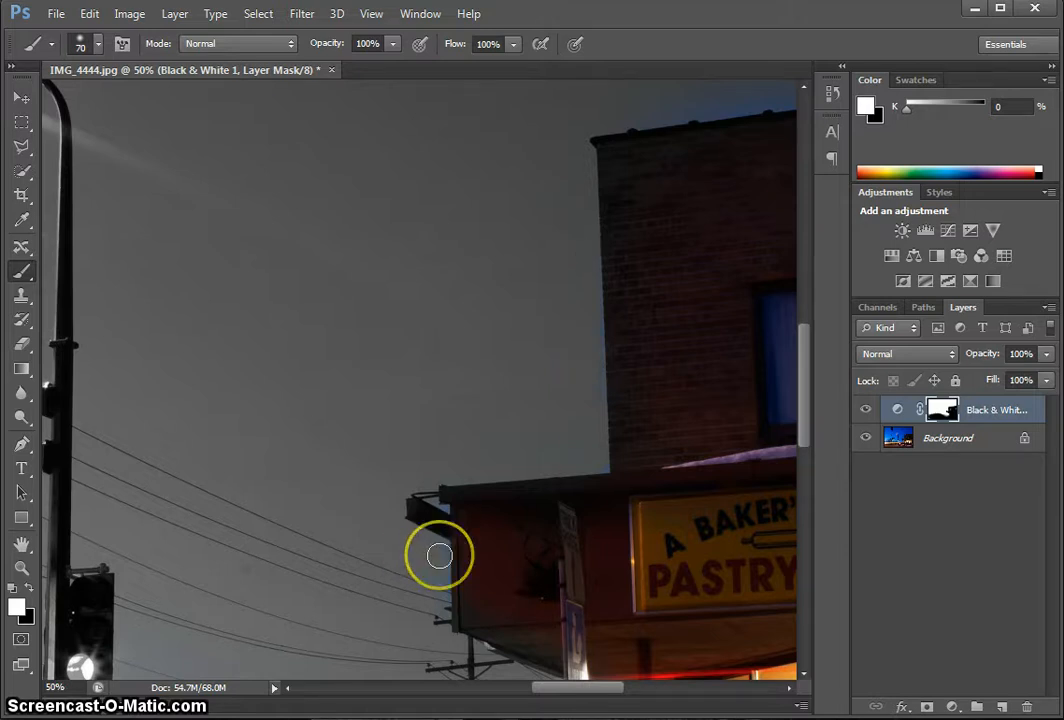
# Step: Set the brush hardness to 100% and paint white on the mask over part of the brick wall and pastry shop sign
pyautogui.click(100, 47)
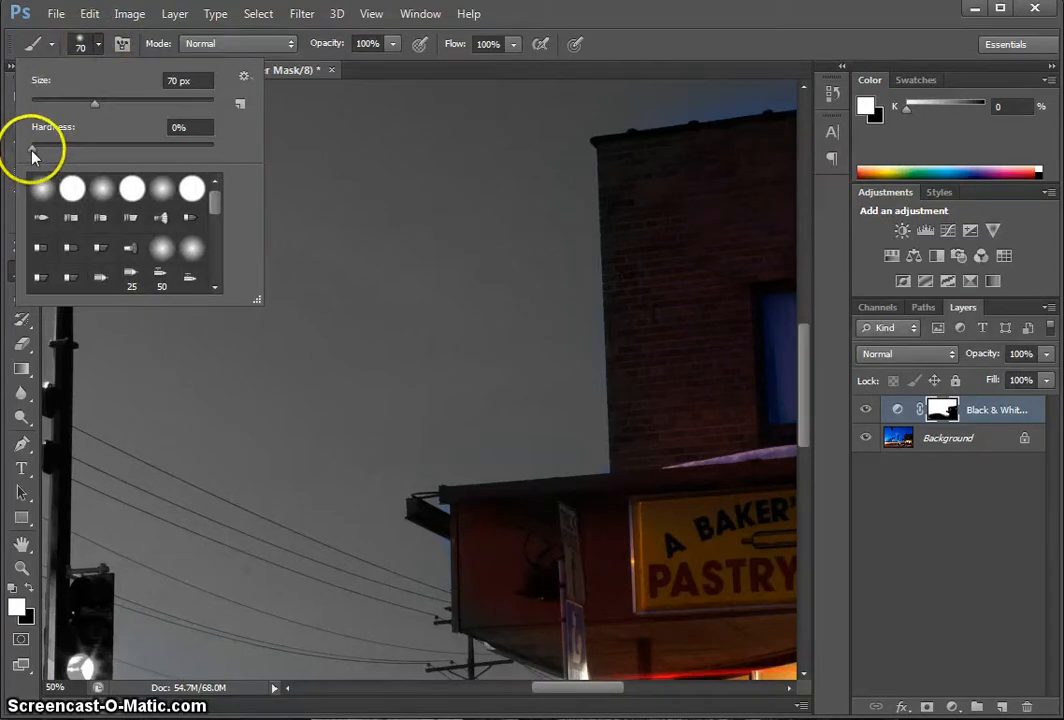
pyautogui.moveTo(32, 149); pyautogui.dragTo(71, 149)
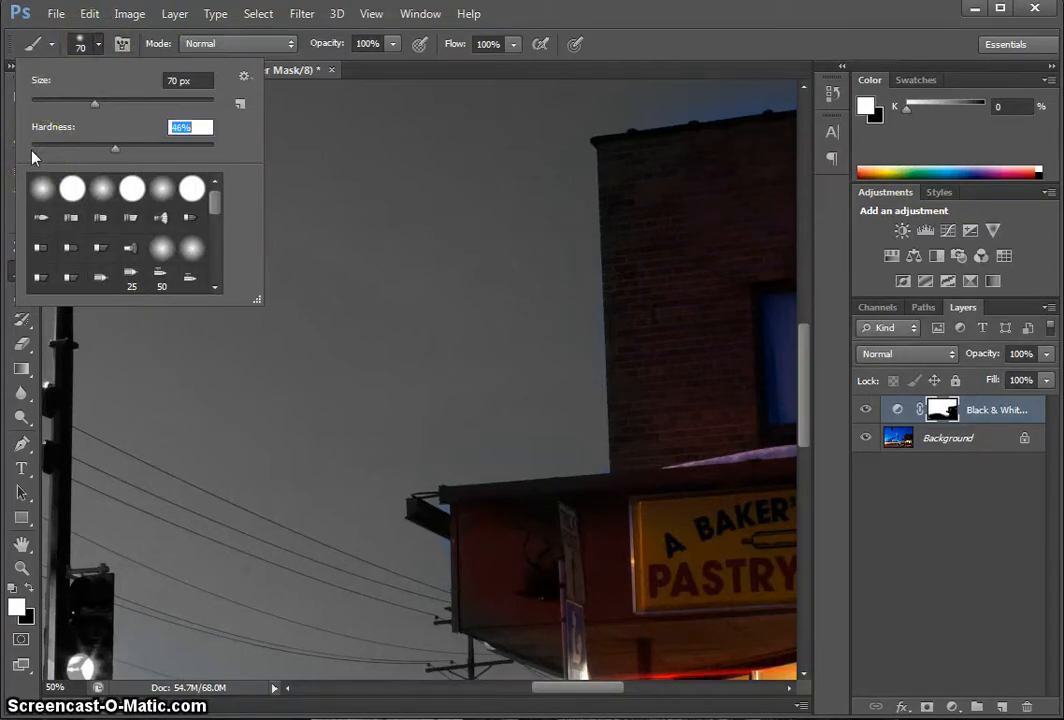
pyautogui.click(102, 150)
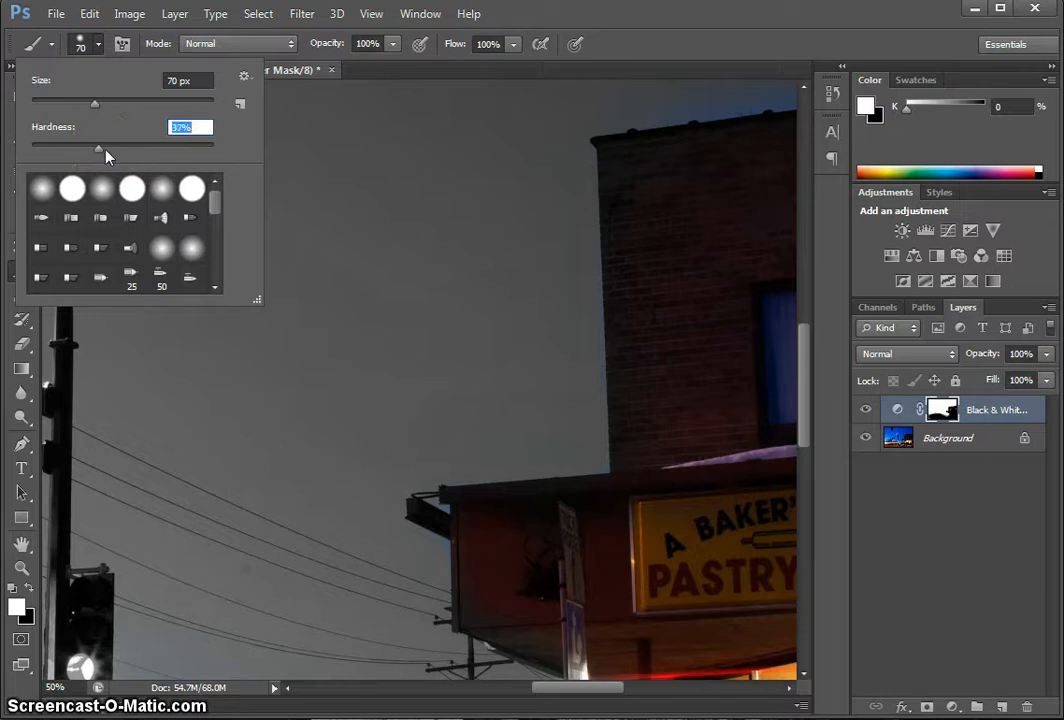
pyautogui.moveTo(107, 156); pyautogui.dragTo(221, 152)
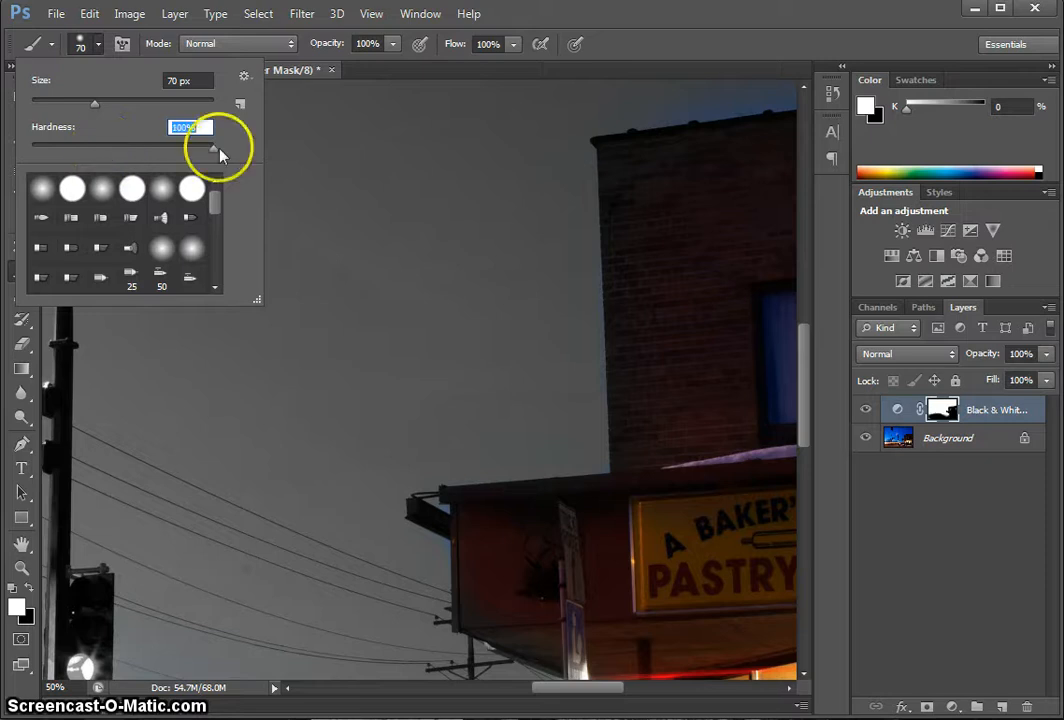
pyautogui.click(719, 340)
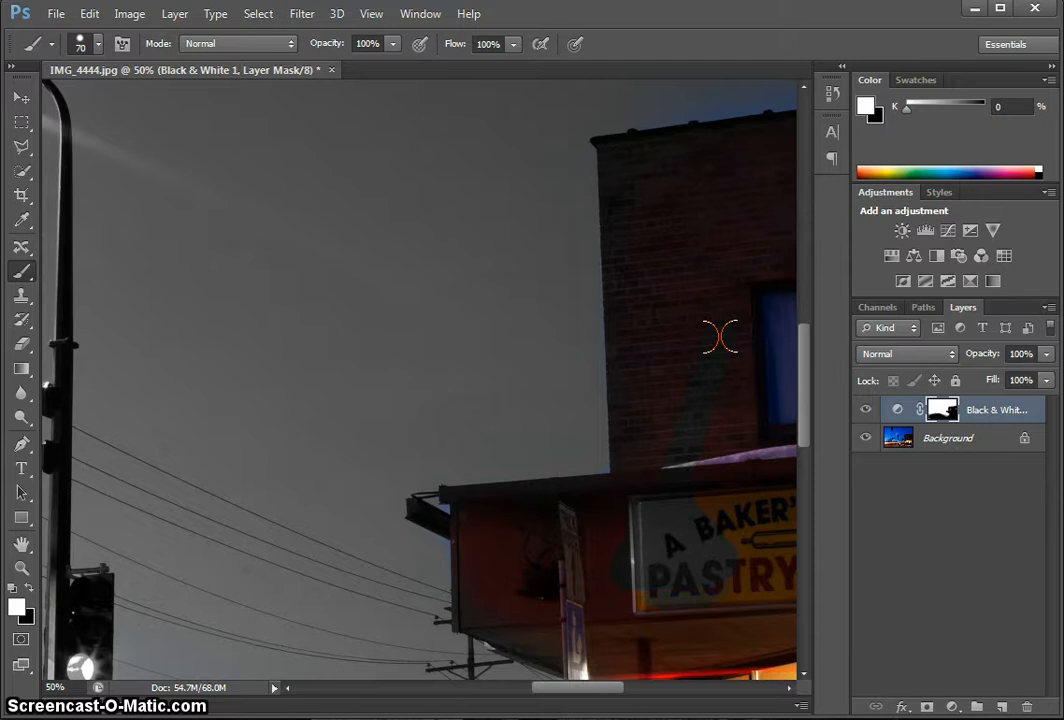
pyautogui.moveTo(640, 590)
pyautogui.mouseDown()
pyautogui.moveTo(728, 583)
pyautogui.moveTo(727, 566)
pyautogui.moveTo(674, 558)
pyautogui.moveTo(636, 558)
pyautogui.moveTo(632, 575)
pyautogui.moveTo(625, 543)
pyautogui.moveTo(652, 516)
pyautogui.moveTo(687, 612)
pyautogui.moveTo(667, 553)
pyautogui.mouseUp()
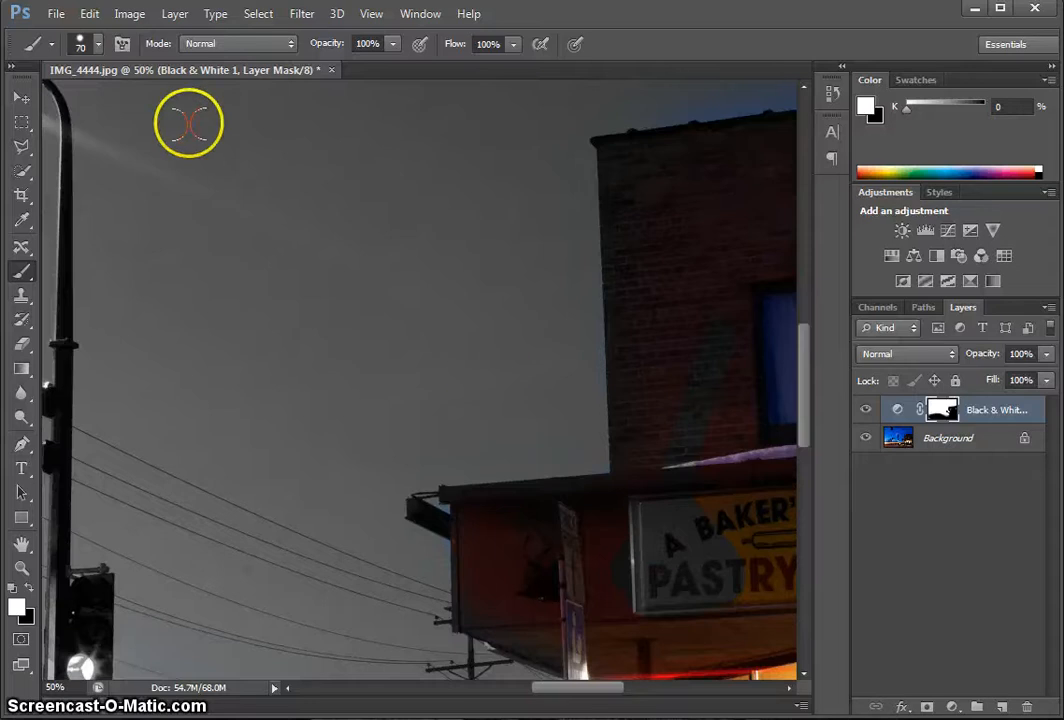
# Step: Set the brush hardness to 49% and paint white on the mask over the awning area beside the pastry shop sign
pyautogui.click(96, 43)
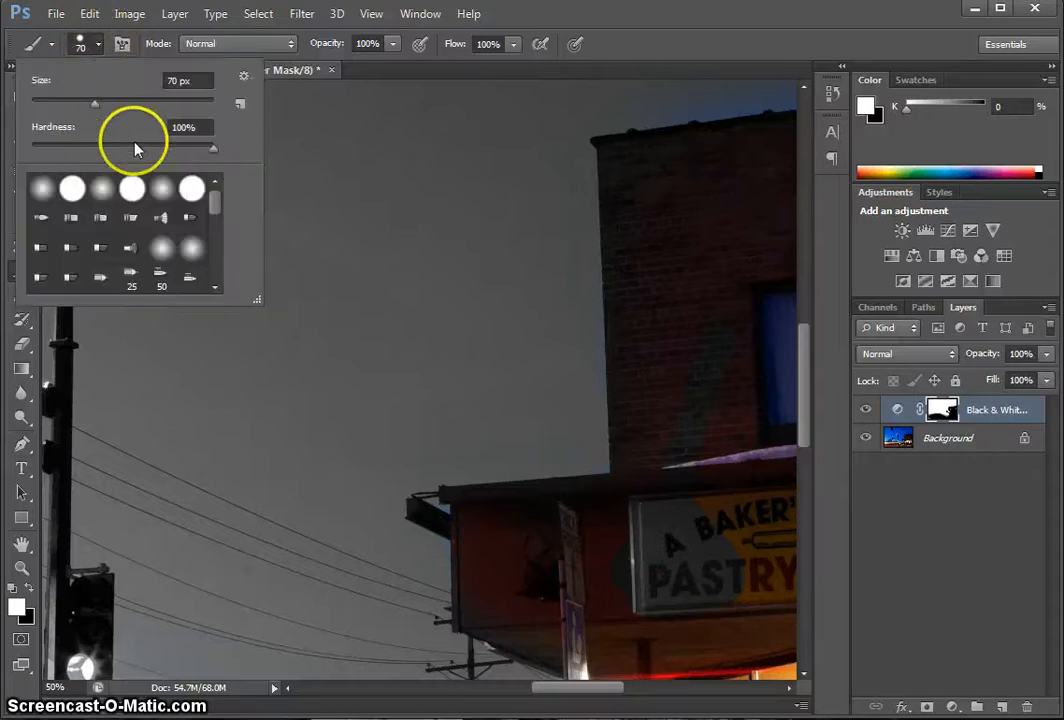
pyautogui.moveTo(136, 146); pyautogui.dragTo(32, 147)
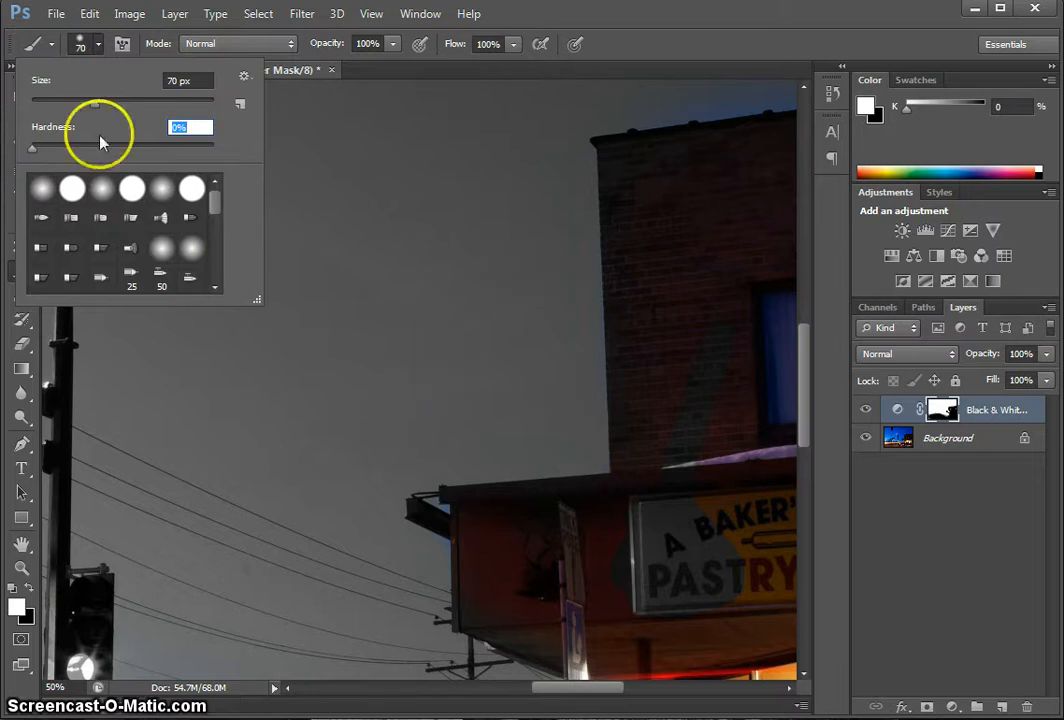
pyautogui.moveTo(107, 143); pyautogui.dragTo(112, 146)
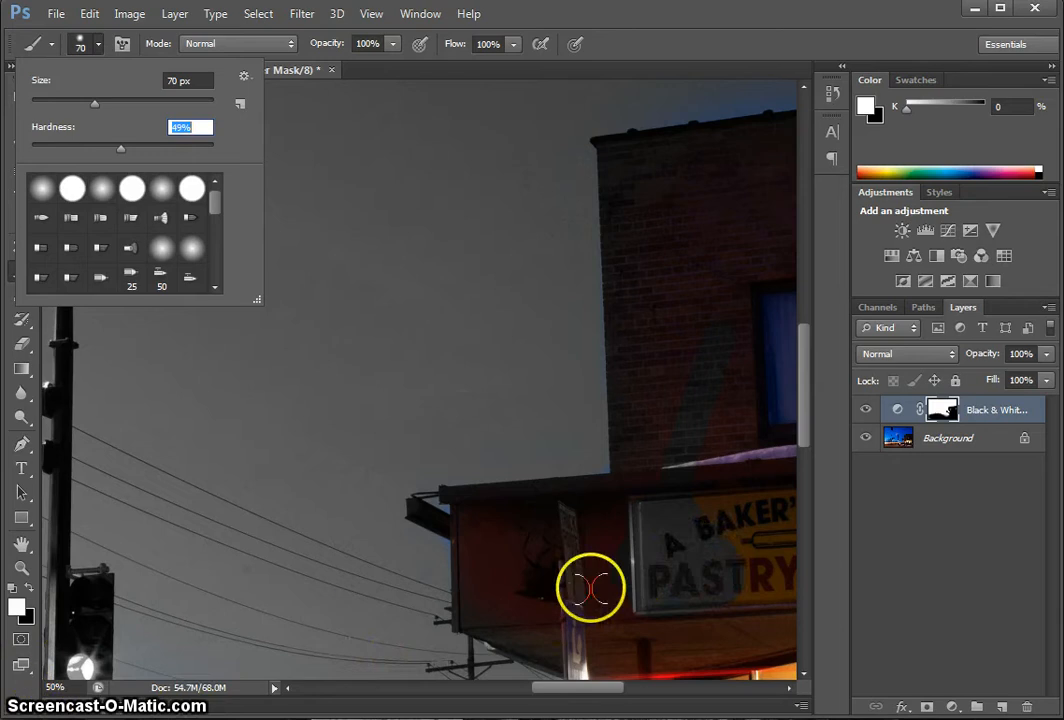
pyautogui.click(573, 580)
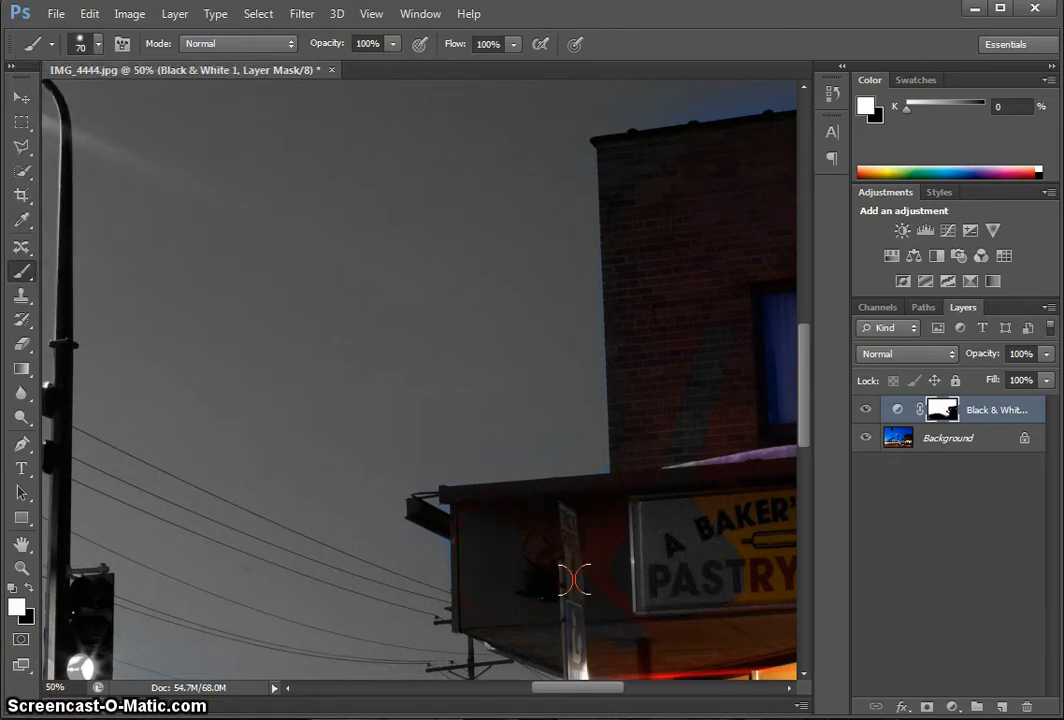
pyautogui.hotkey('ctrl', '-')
pyautogui.hotkey('ctrl', '-')
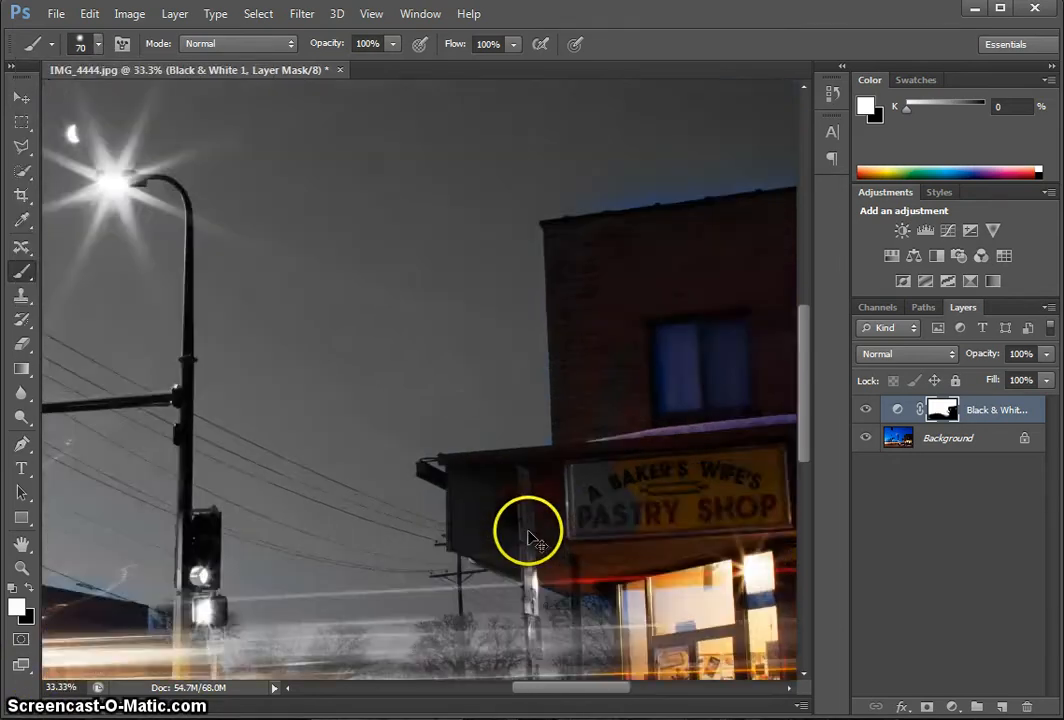
pyautogui.hotkey('ctrl', '-')
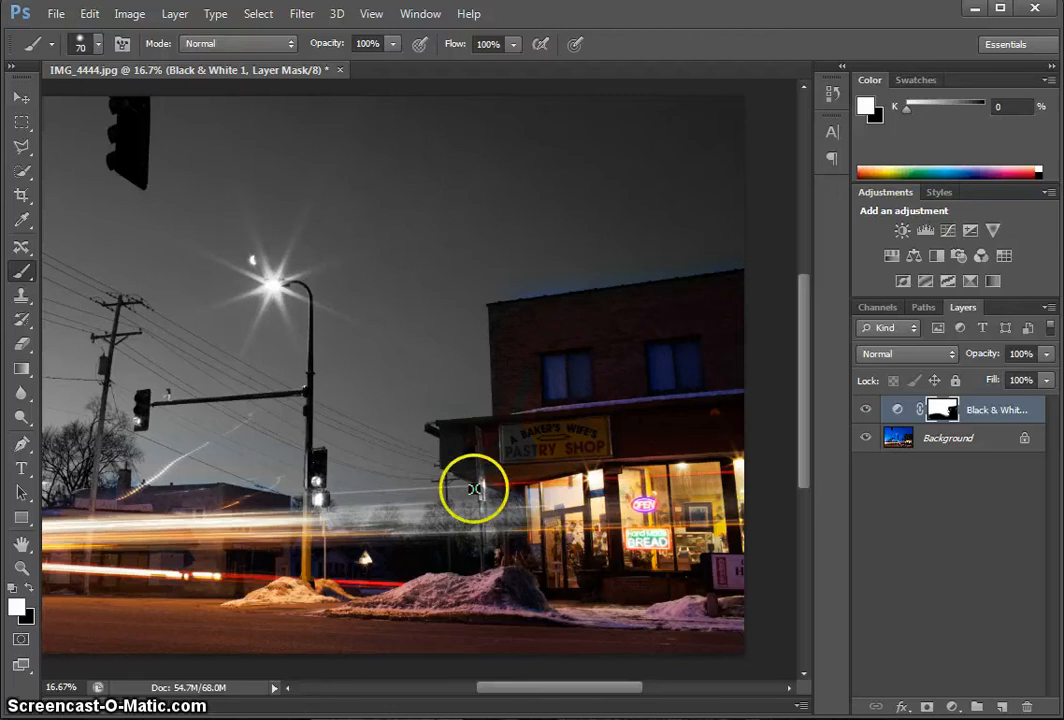